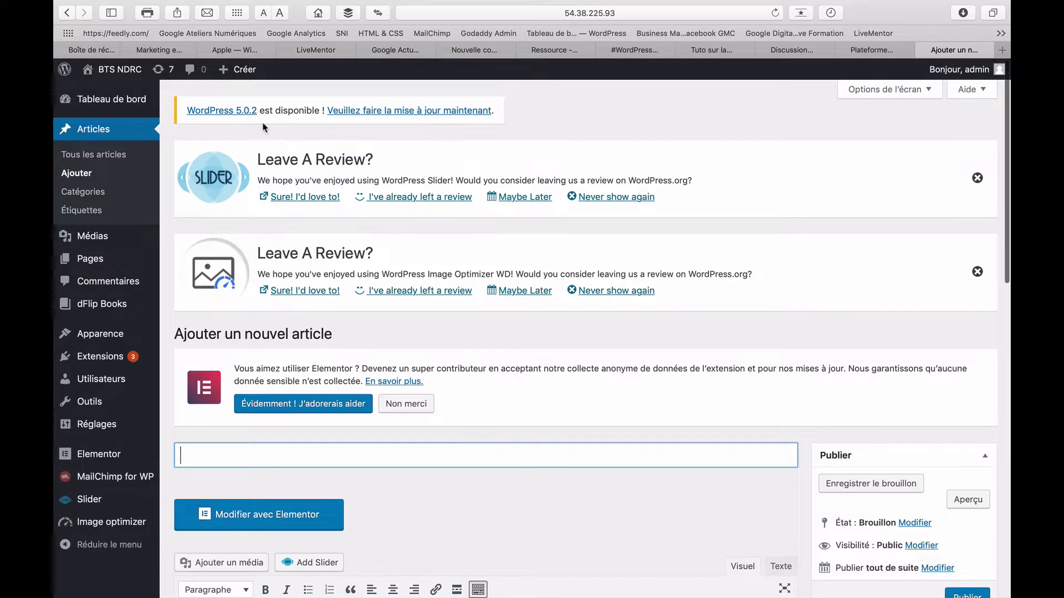
# Step: Dismiss the Slider and Image Optimizer review notices and decline Elementor's anonymous data collection
pyautogui.scroll(-1, 263, 128)
pyautogui.scroll(1, 263, 128)
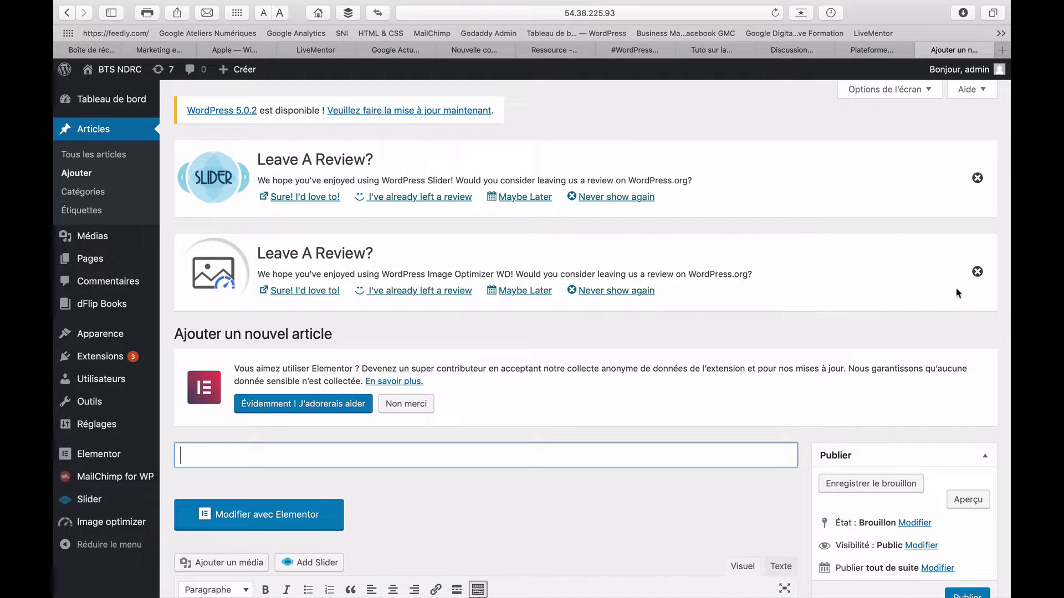
pyautogui.click(977, 273)
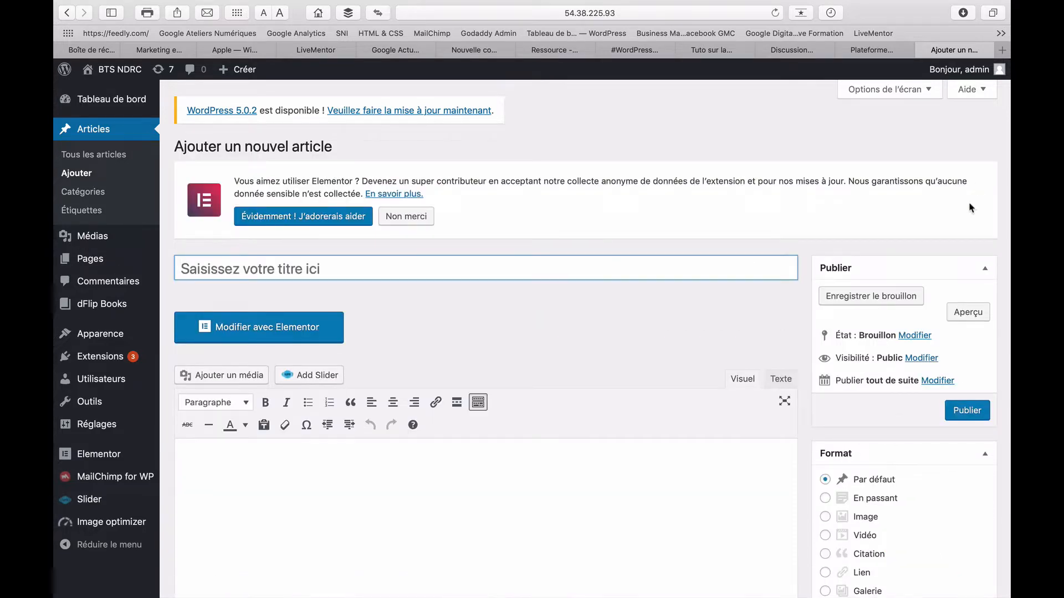
pyautogui.click(400, 215)
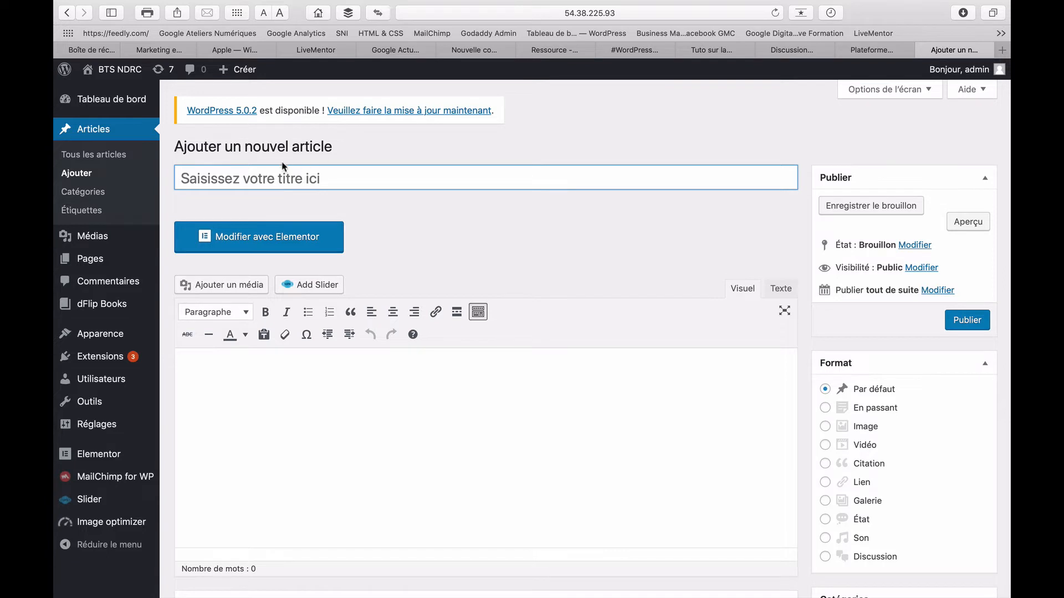
# Step: Examine the classic editor for a new article, from the title and content areas to the publishing, format, category, tag and featured image settings
pyautogui.click(269, 178)
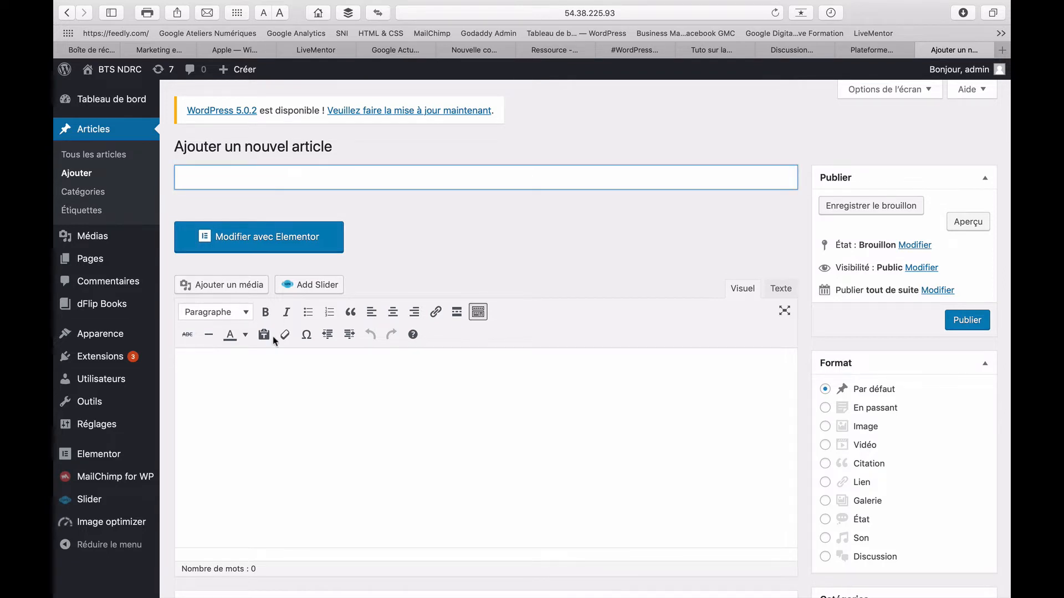
pyautogui.click(268, 395)
pyautogui.scroll(-1, 269, 395)
pyautogui.scroll(-2, 268, 395)
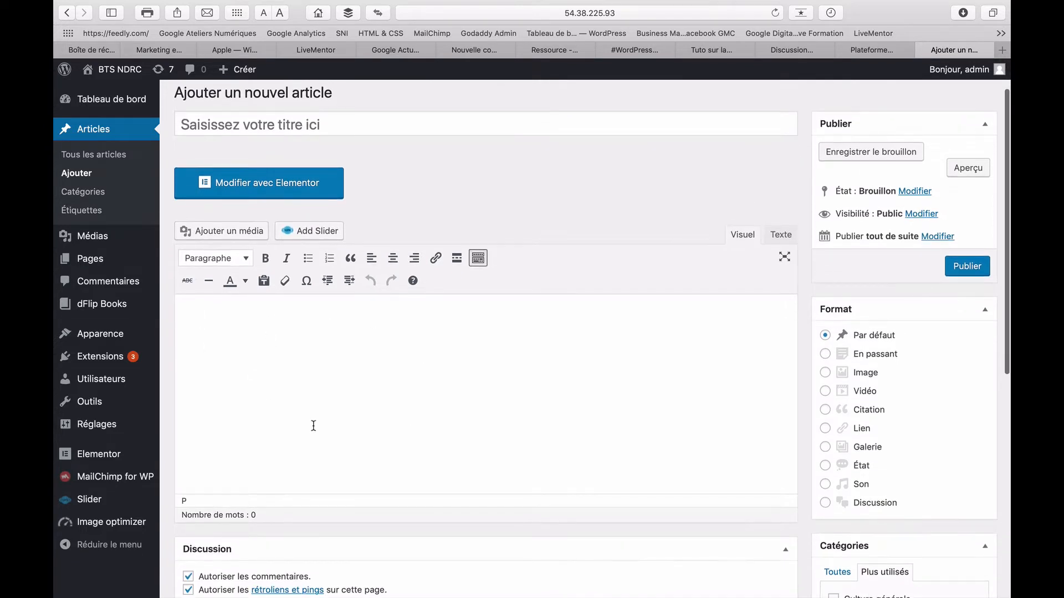
pyautogui.scroll(-5, 325, 362)
pyautogui.scroll(7, 329, 361)
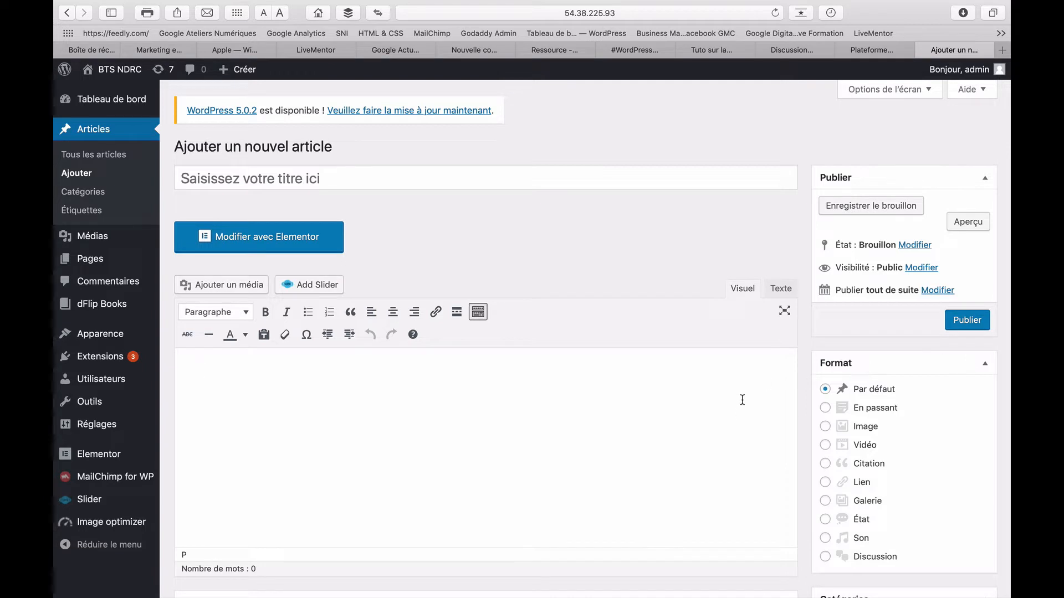
pyautogui.scroll(-5, 737, 407)
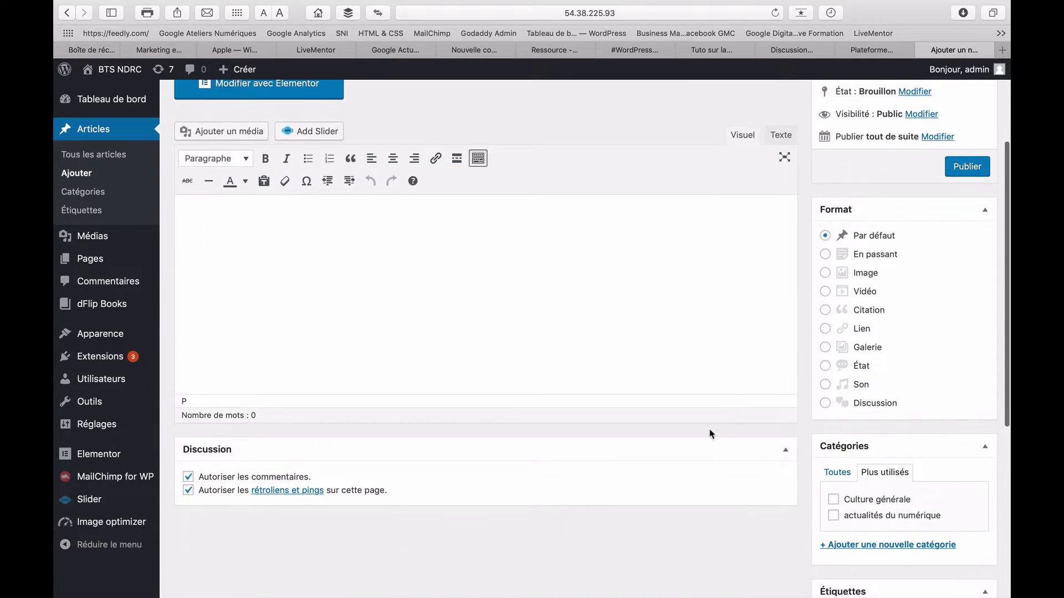
pyautogui.scroll(-3, 708, 433)
pyautogui.scroll(-3, 710, 434)
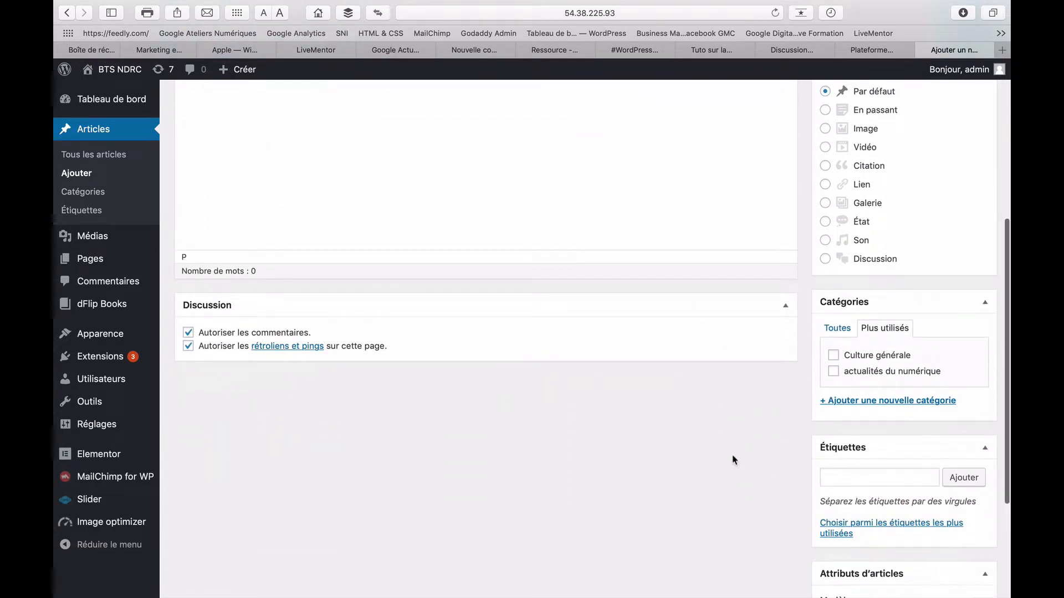
pyautogui.scroll(-4, 731, 458)
pyautogui.scroll(-2, 732, 459)
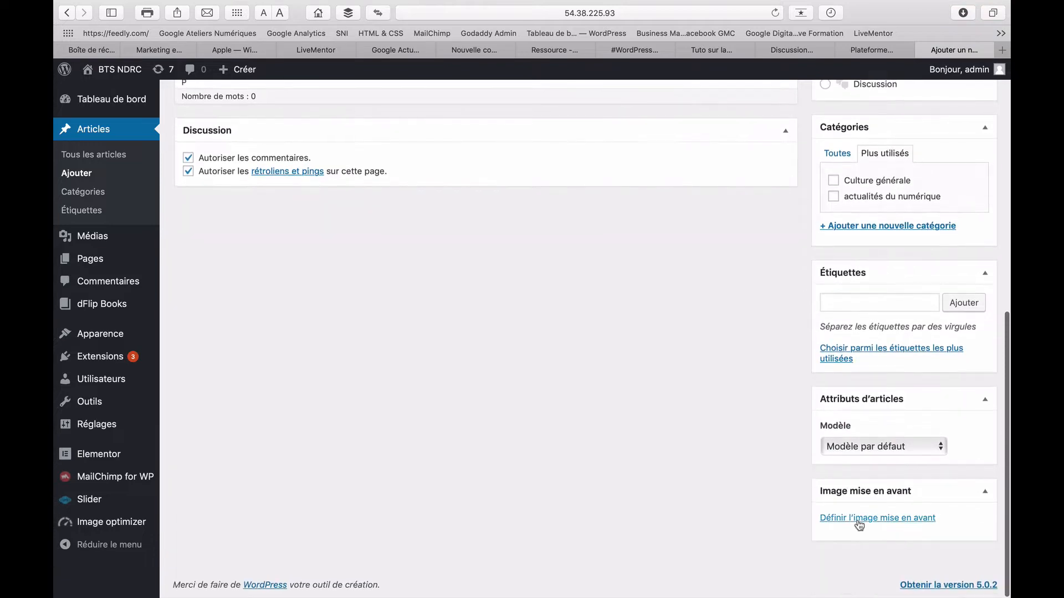
pyautogui.scroll(10, 713, 456)
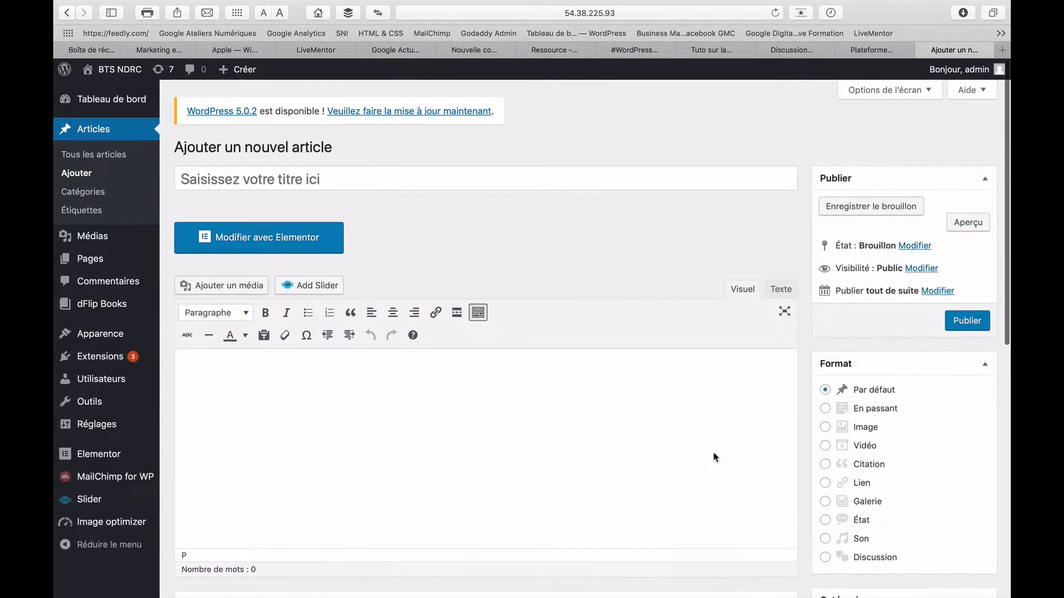
pyautogui.click(538, 451)
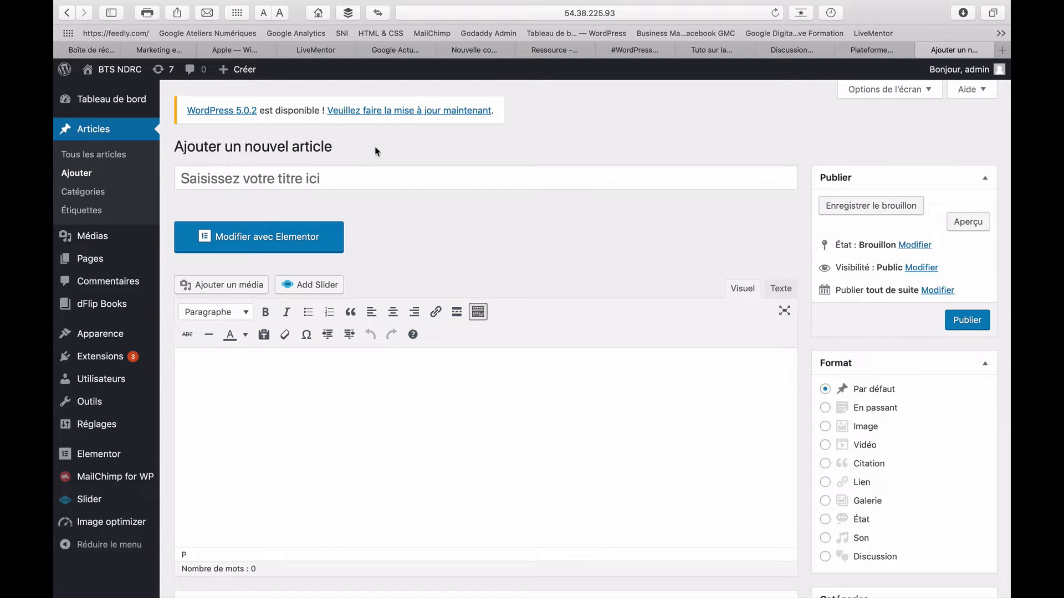
# Step: Open the WordPress updates page and review the available core, extension and theme updates
pyautogui.click(396, 113)
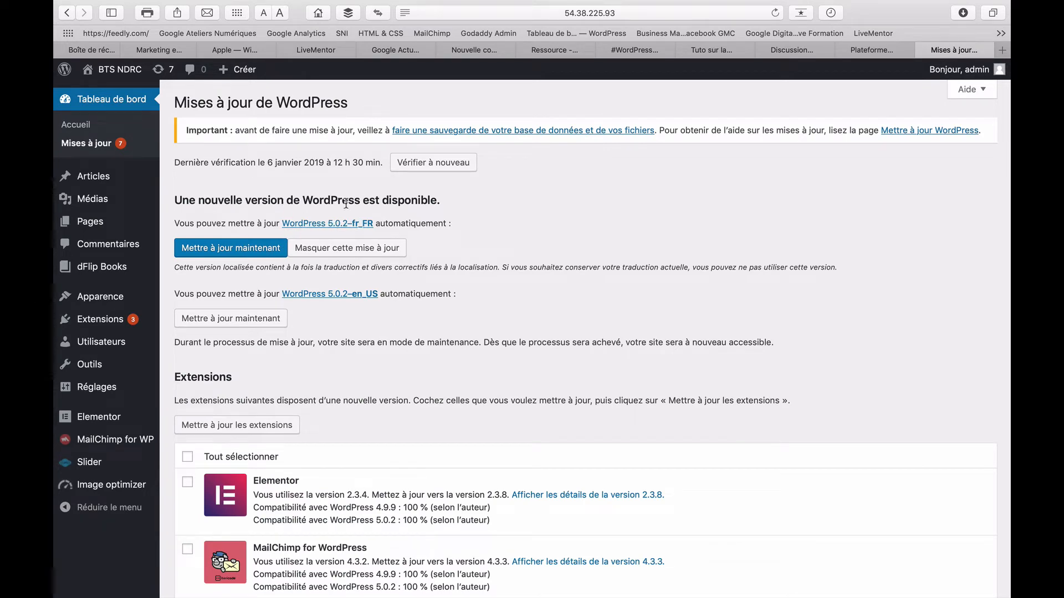
pyautogui.scroll(-3, 345, 203)
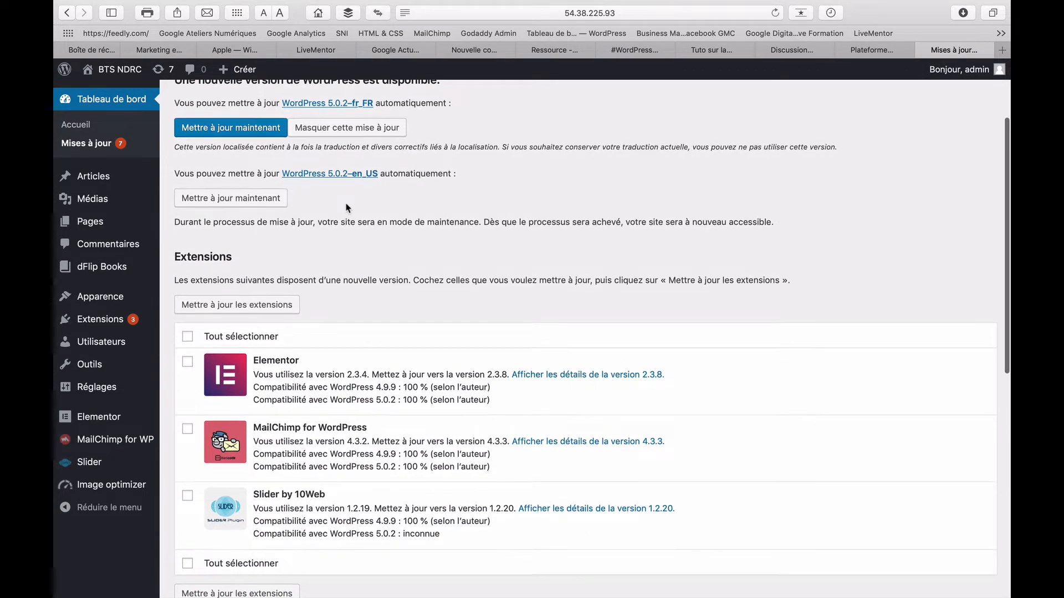
pyautogui.scroll(-1, 347, 208)
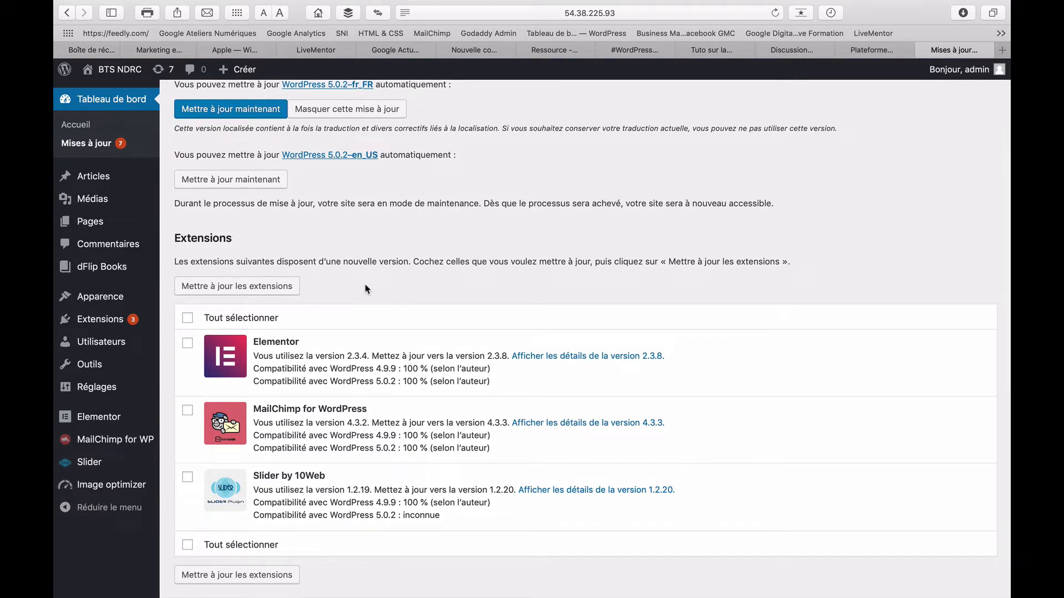
pyautogui.scroll(-1, 365, 289)
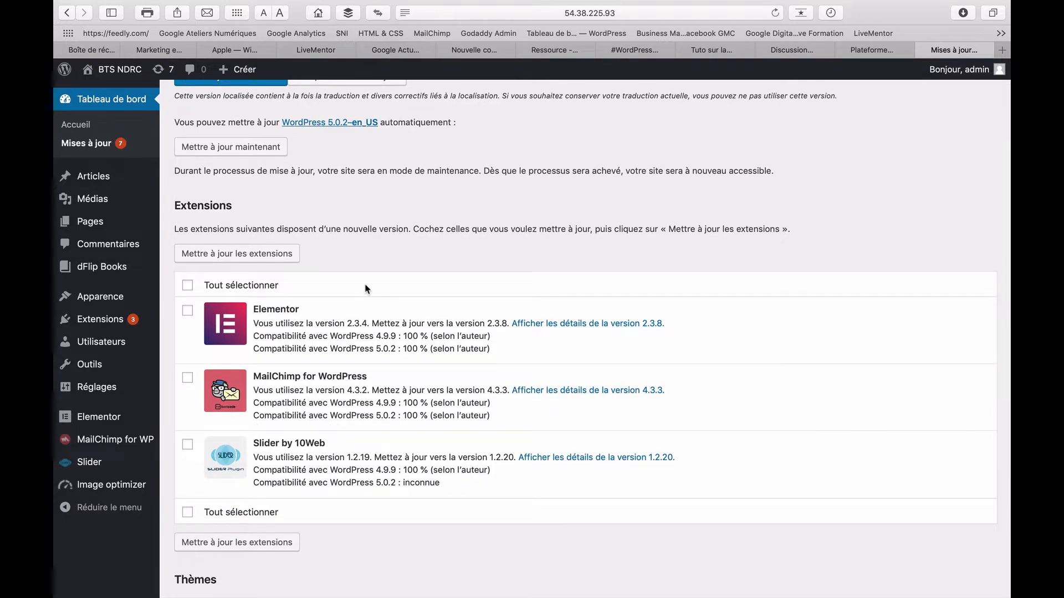
pyautogui.scroll(-2, 365, 289)
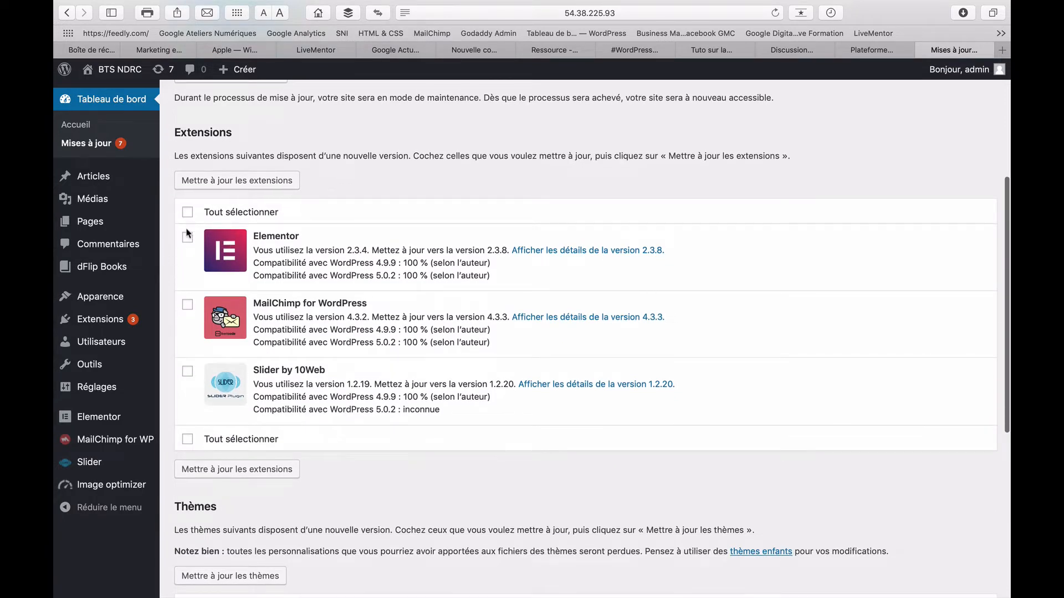
pyautogui.scroll(-4, 189, 285)
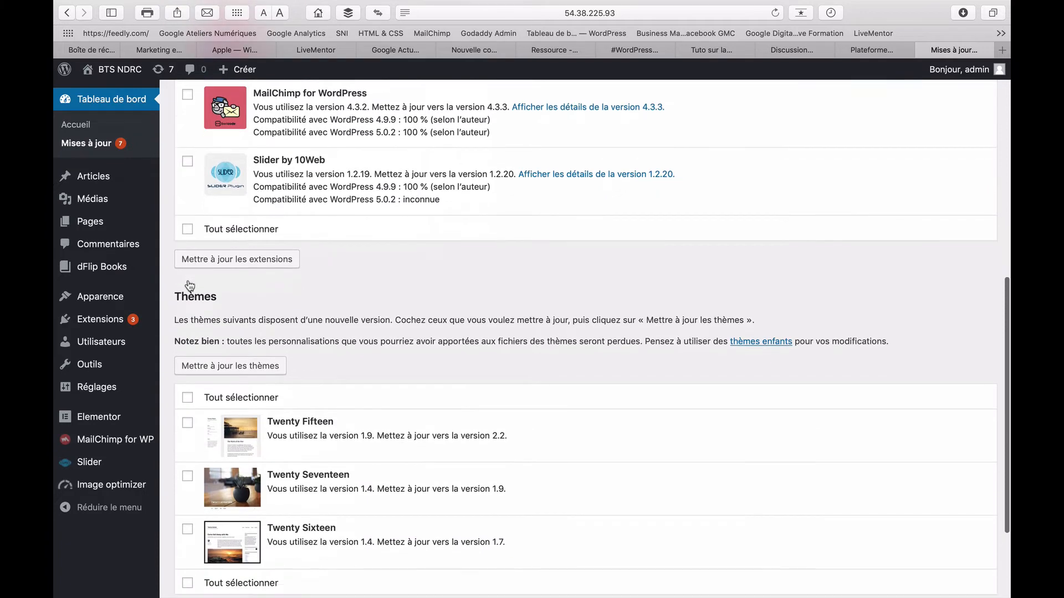
pyautogui.scroll(5, 189, 286)
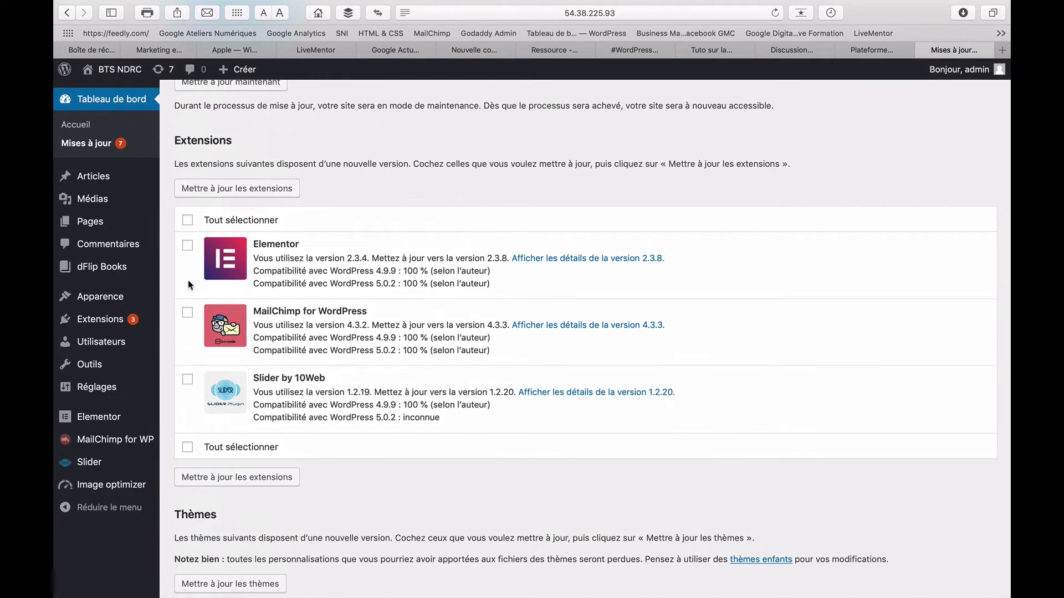
# Step: Update the Elementor, MailChimp for WordPress and Slider by 10Web extensions together
pyautogui.scroll(1, 189, 285)
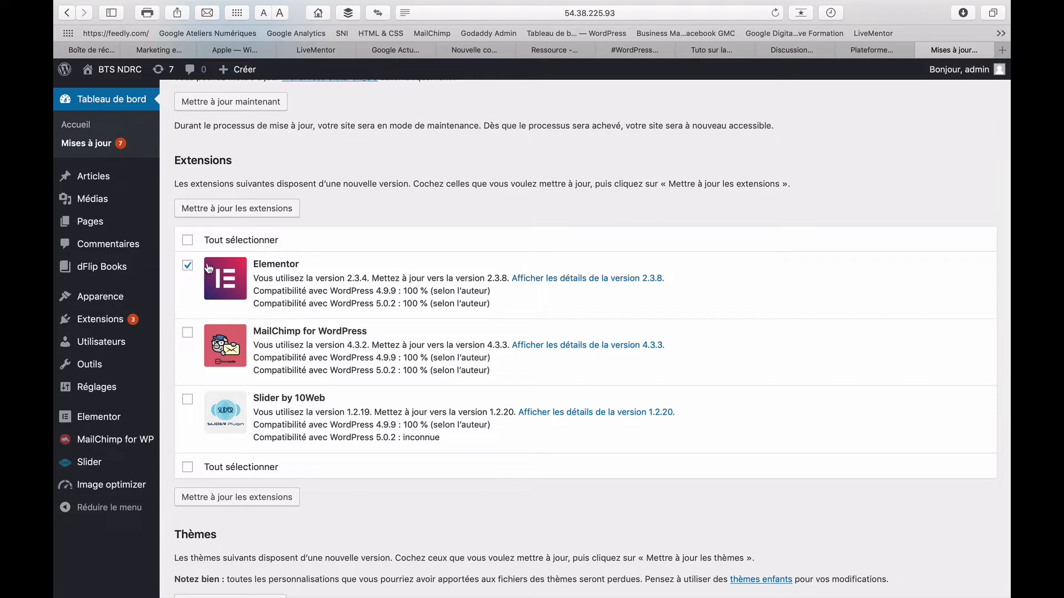
pyautogui.click(187, 333)
pyautogui.click(186, 401)
pyautogui.click(223, 212)
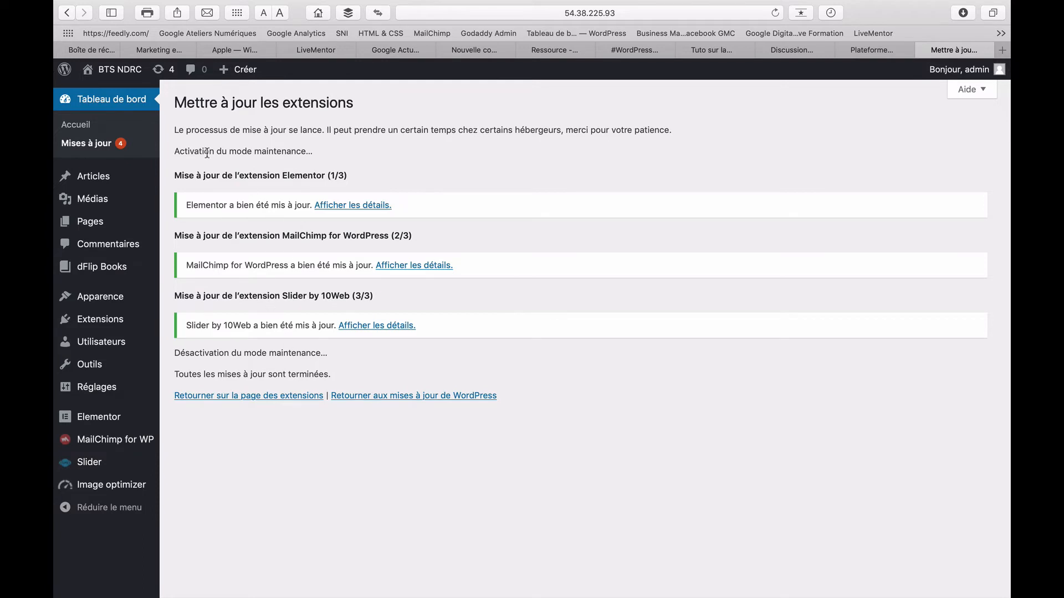
# Step: Look over the dashboard home page, then update WordPress to version 5.0.2–fr_FR from the available core updates
pyautogui.click(123, 100)
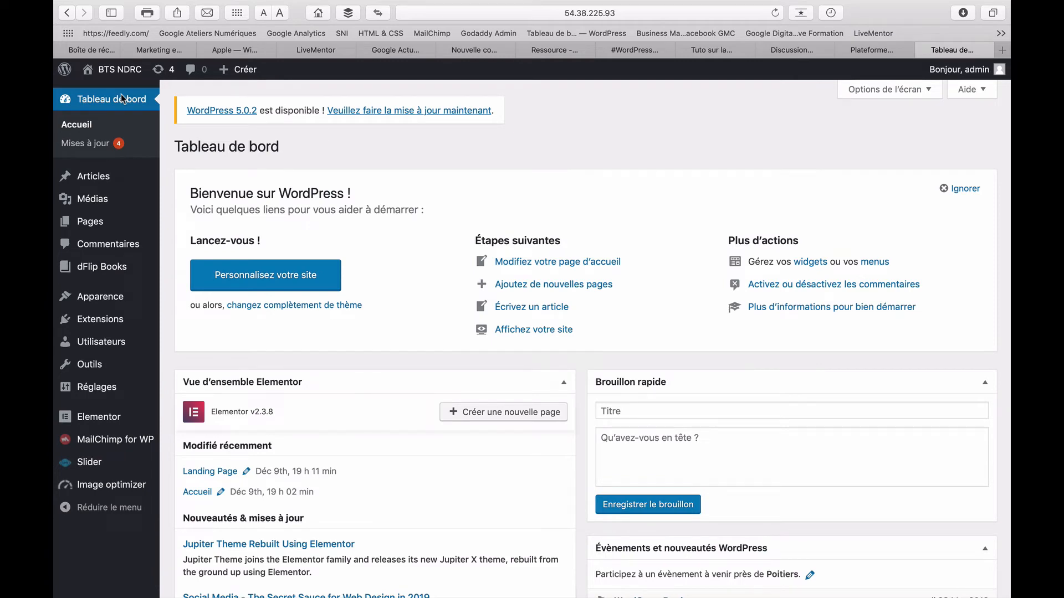
pyautogui.scroll(-7, 244, 178)
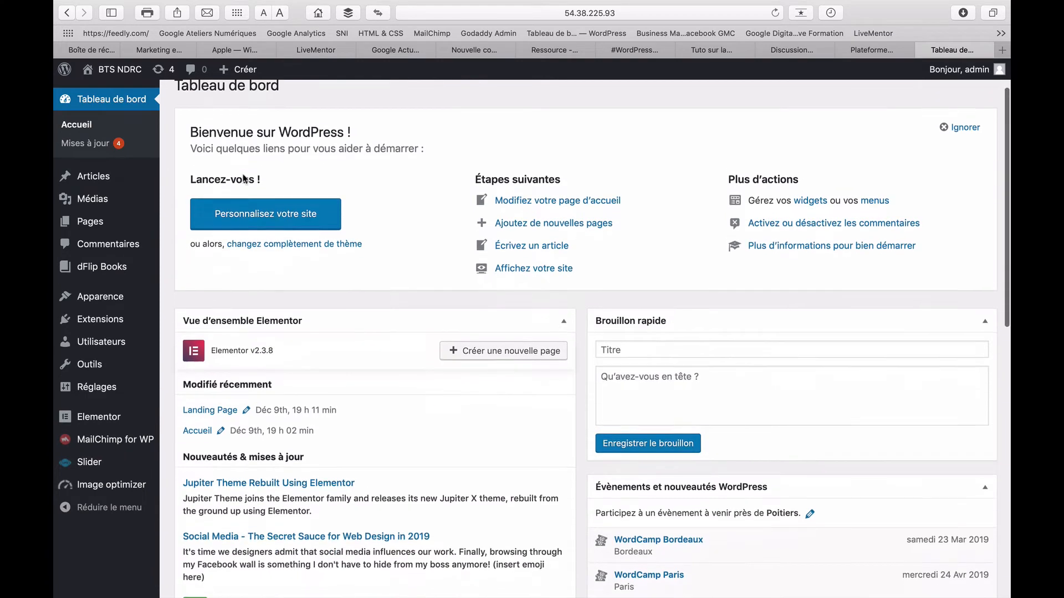
pyautogui.scroll(-5, 244, 179)
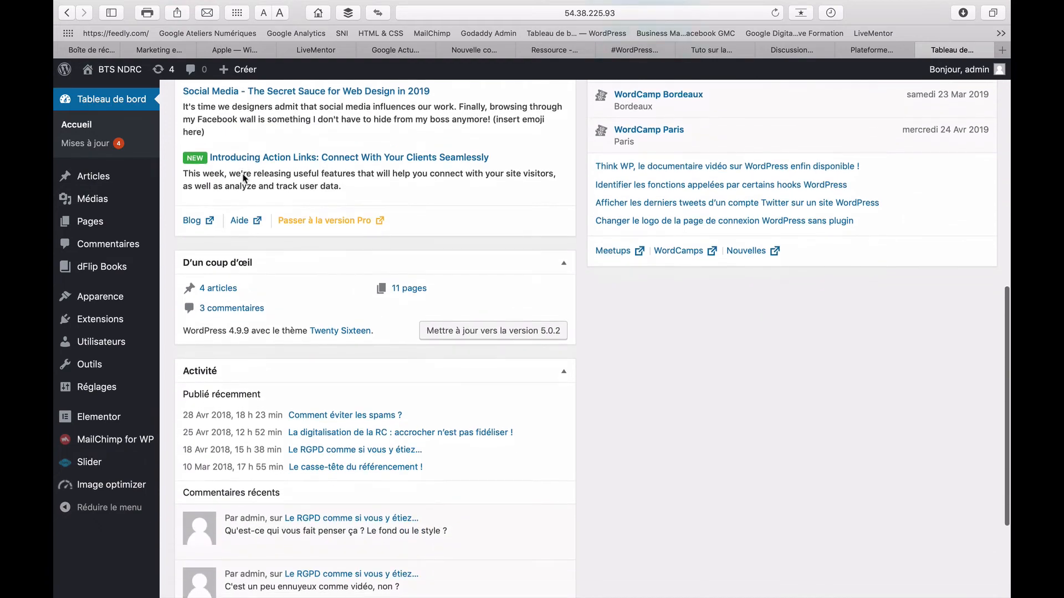
pyautogui.scroll(12, 243, 178)
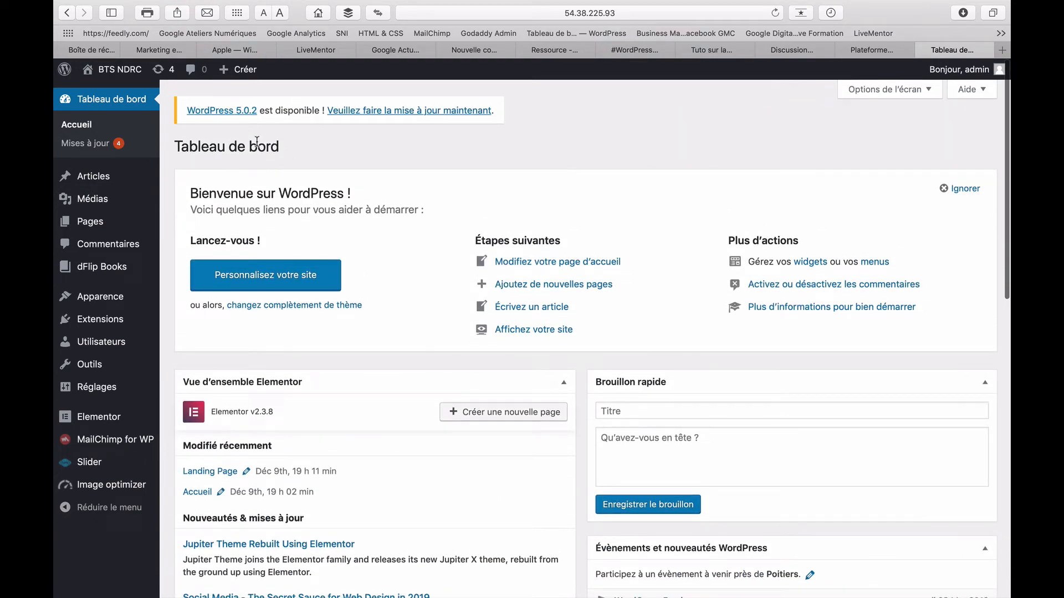
pyautogui.click(374, 115)
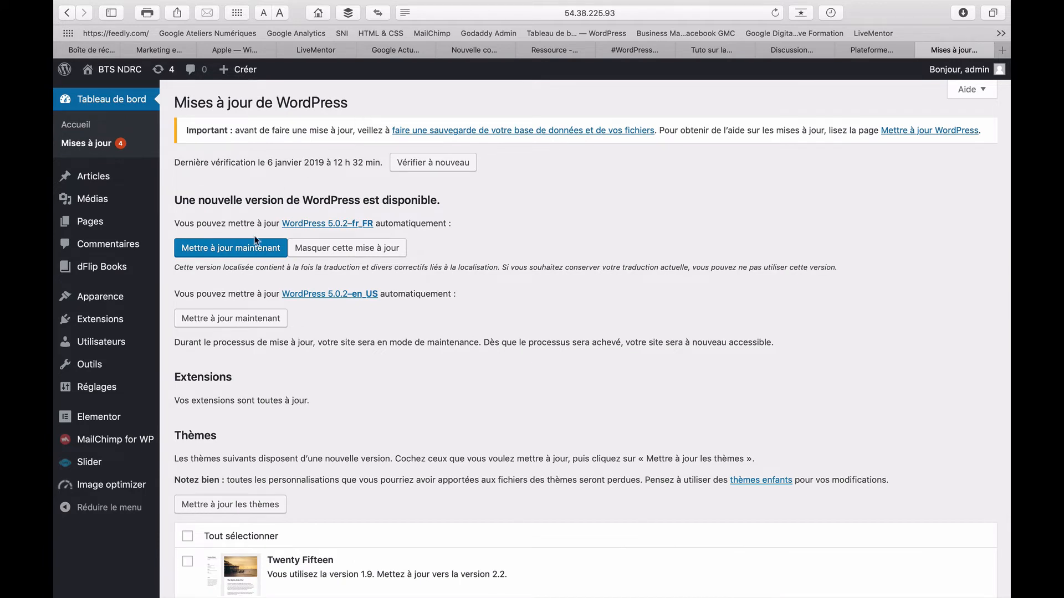
pyautogui.click(253, 257)
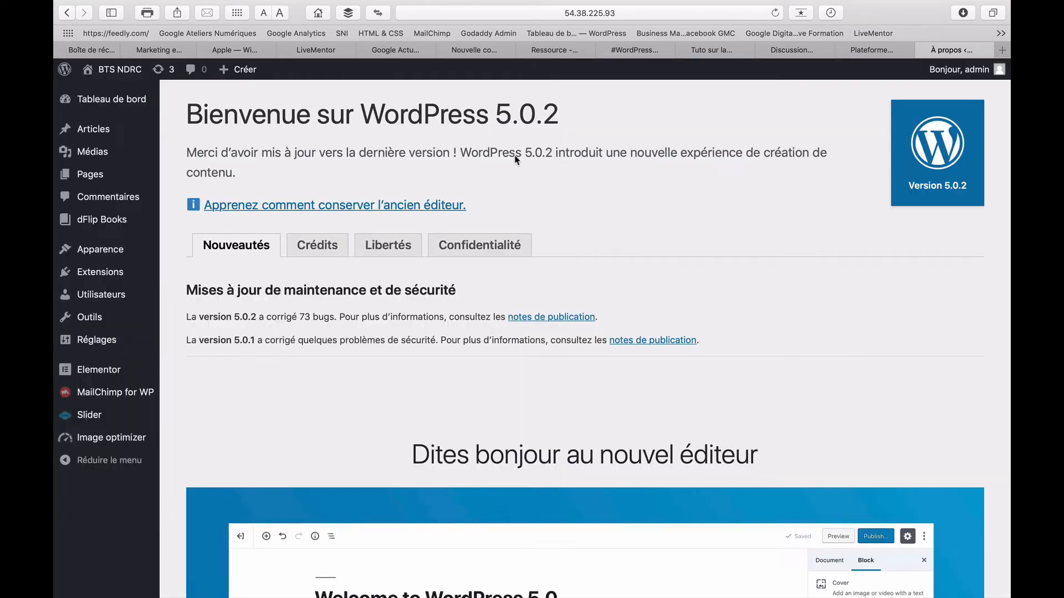
# Step: Examine the WordPress 5.0.2 welcome page's presentation of the new block editor
pyautogui.scroll(-2, 515, 161)
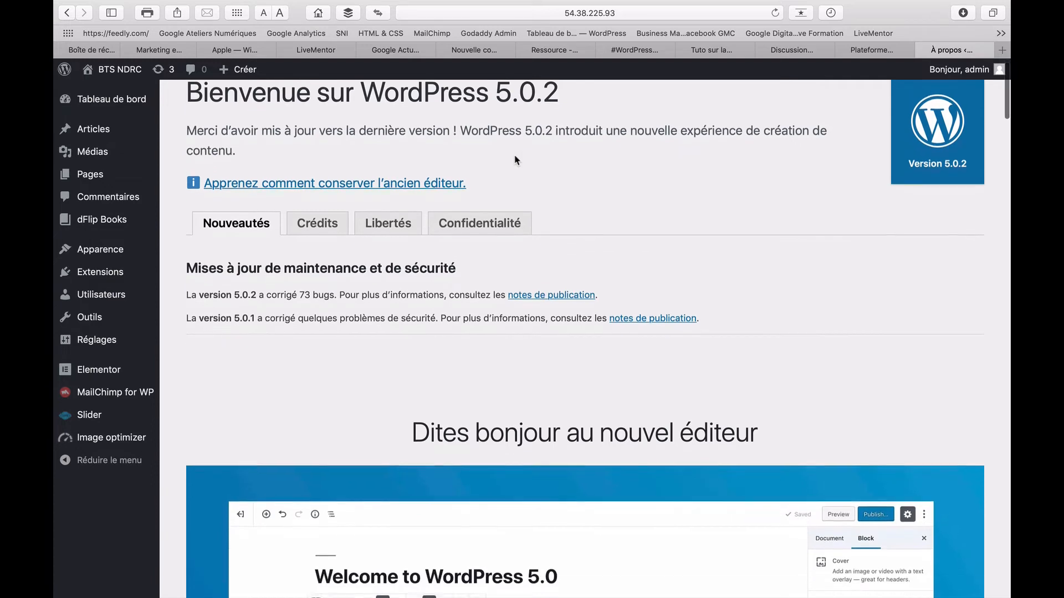
pyautogui.scroll(2, 516, 161)
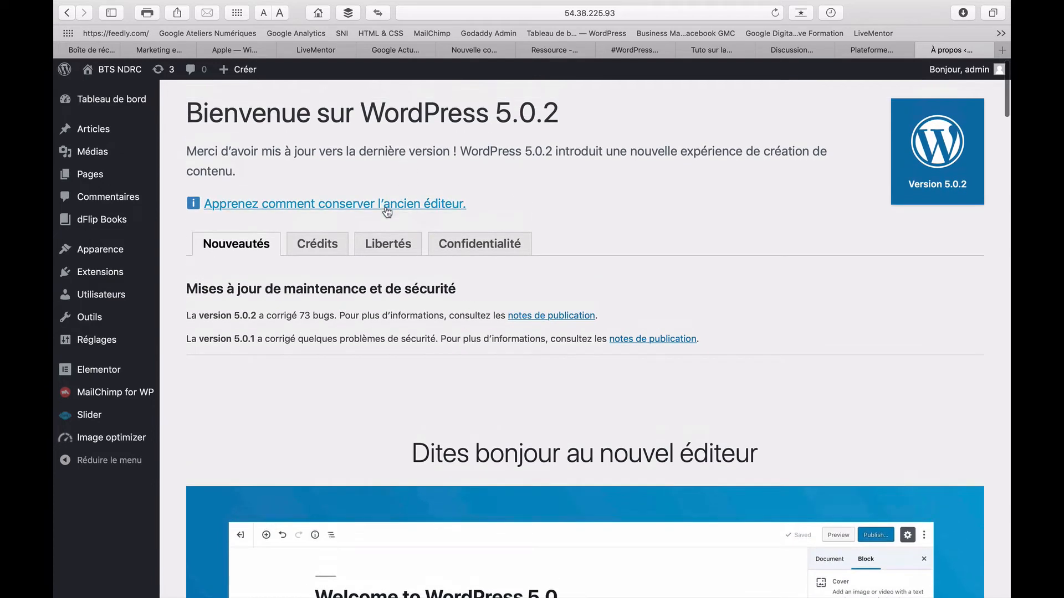
pyautogui.scroll(-10, 390, 208)
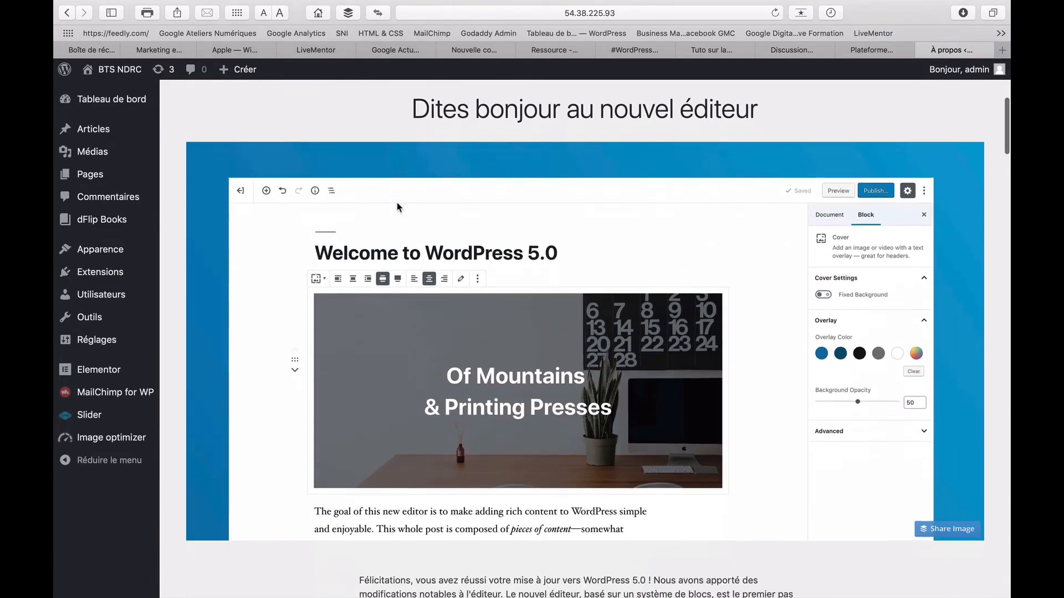
pyautogui.scroll(-10, 397, 202)
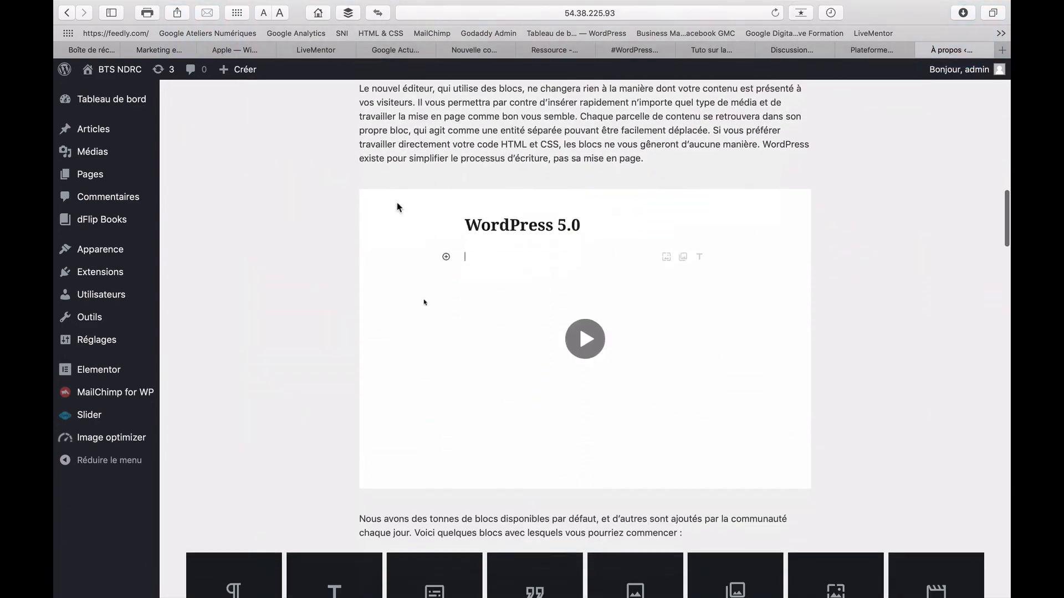
pyautogui.scroll(20, 397, 202)
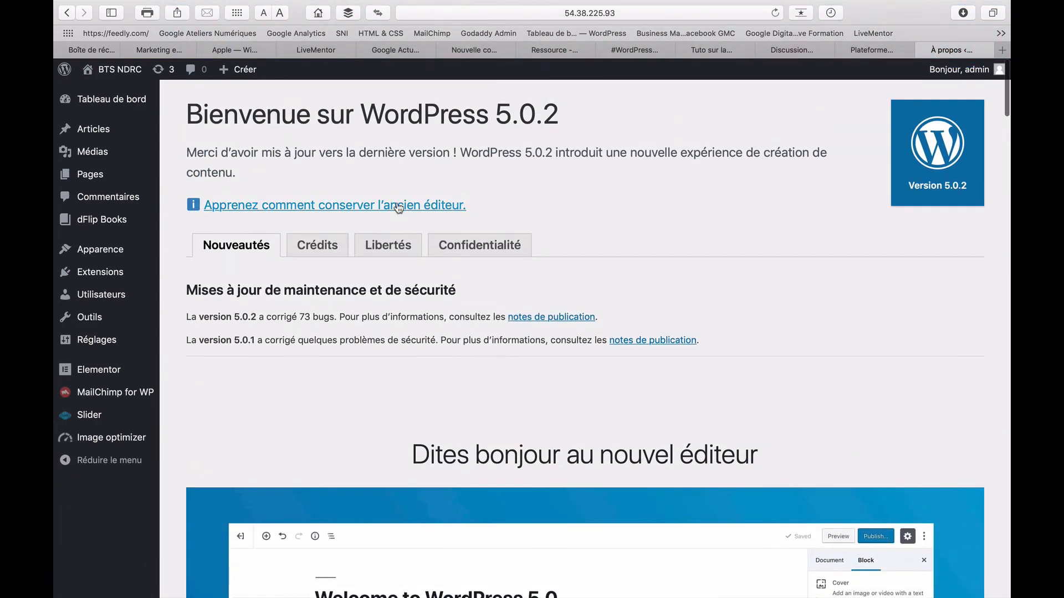
# Step: Open the information on keeping the old editor and read how to install the Classic Editor extension
pyautogui.click(340, 207)
pyautogui.scroll(-4, 340, 211)
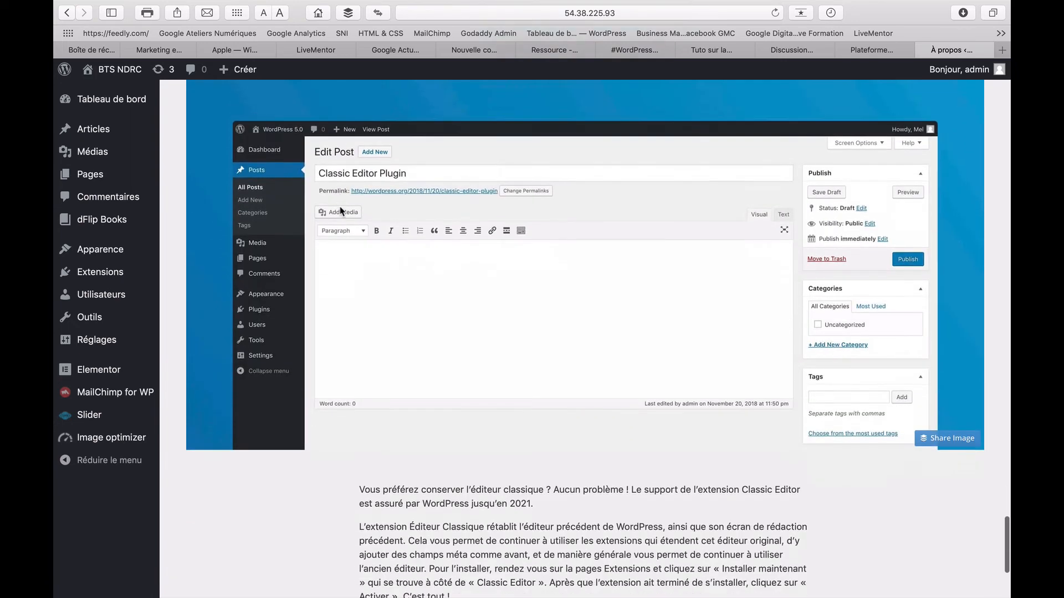
pyautogui.scroll(-2, 340, 211)
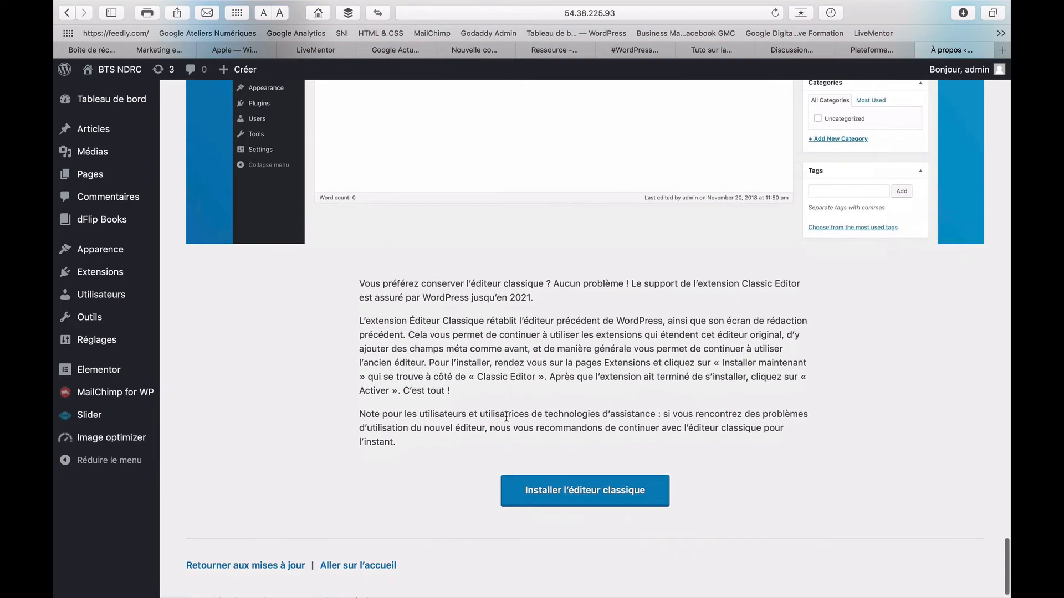
pyautogui.scroll(-1, 542, 468)
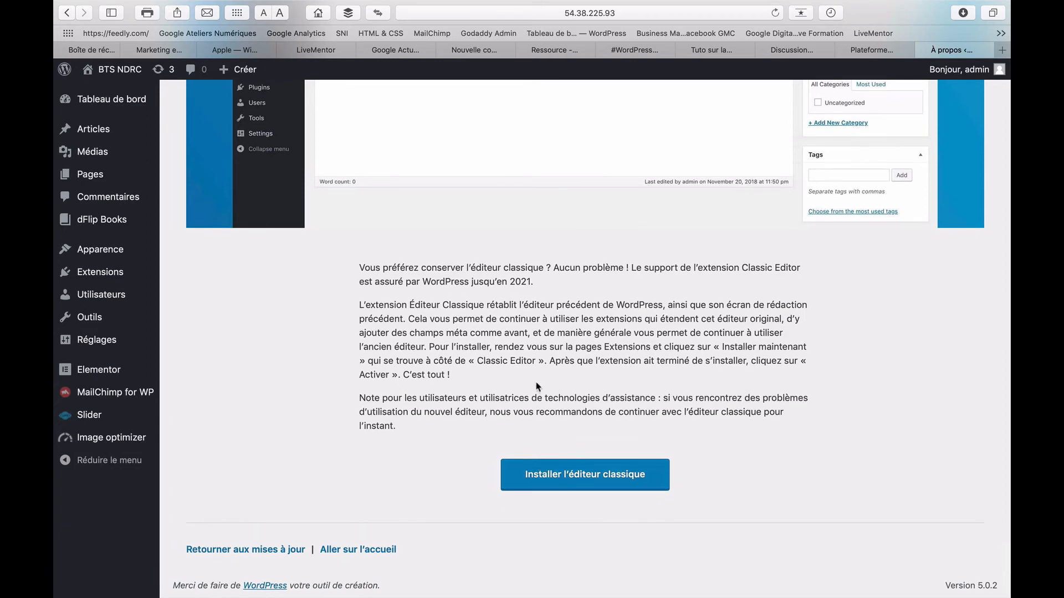
pyautogui.scroll(5, 501, 384)
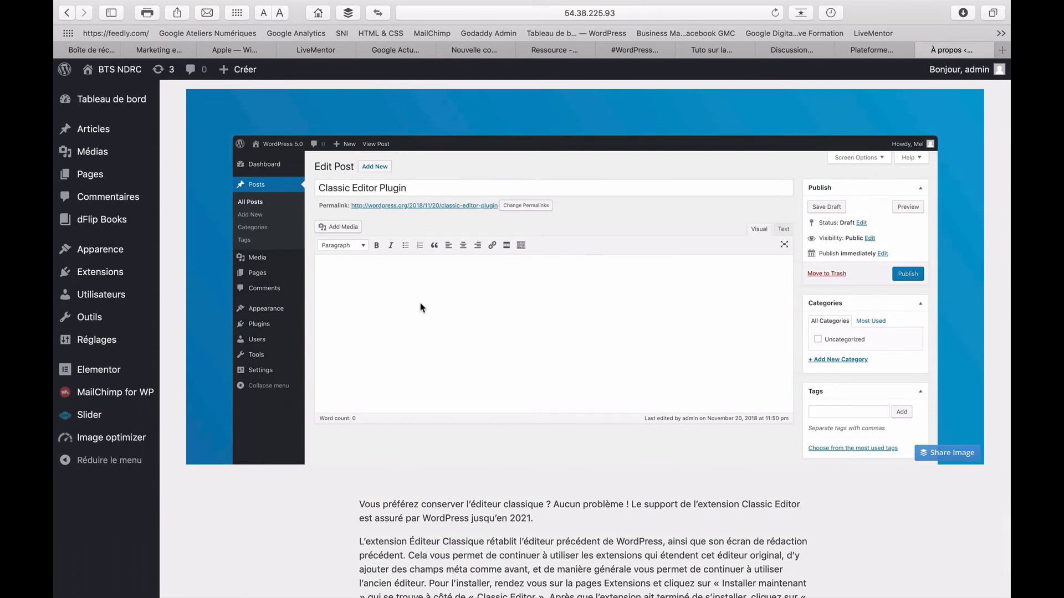
# Step: Read the remaining notes on Classic Editor support and assistive technologies, and return to the start of the WordPress 5.0.2 welcome page
pyautogui.scroll(-2, 432, 310)
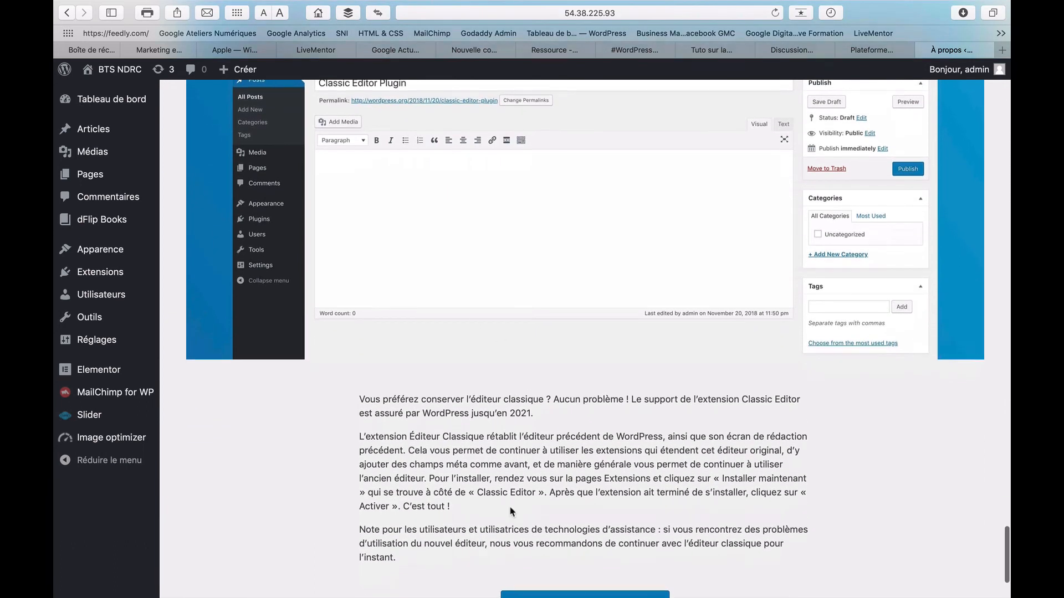
pyautogui.scroll(-1, 510, 504)
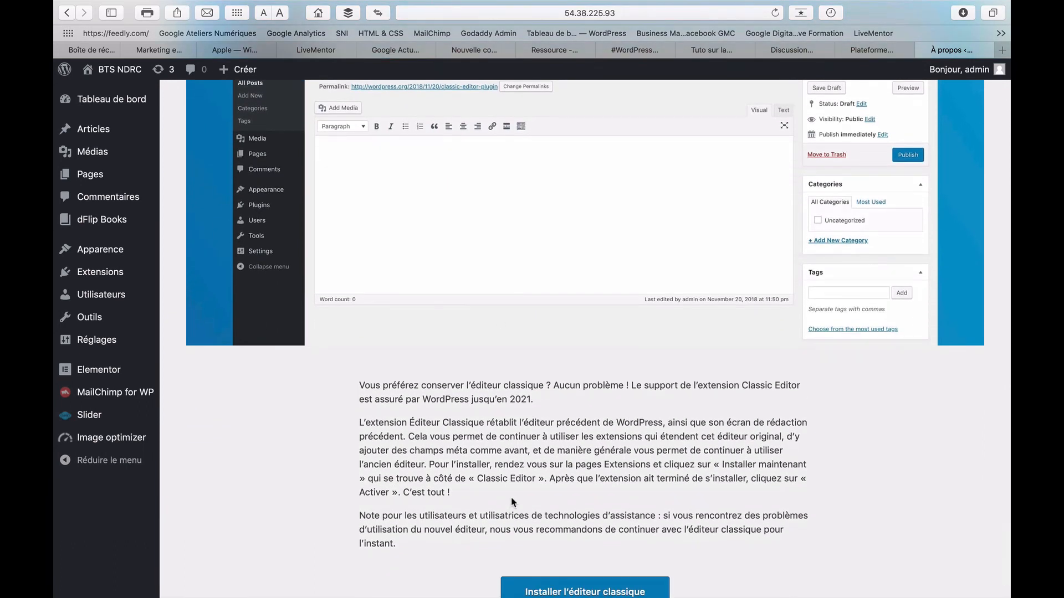
pyautogui.scroll(10, 541, 484)
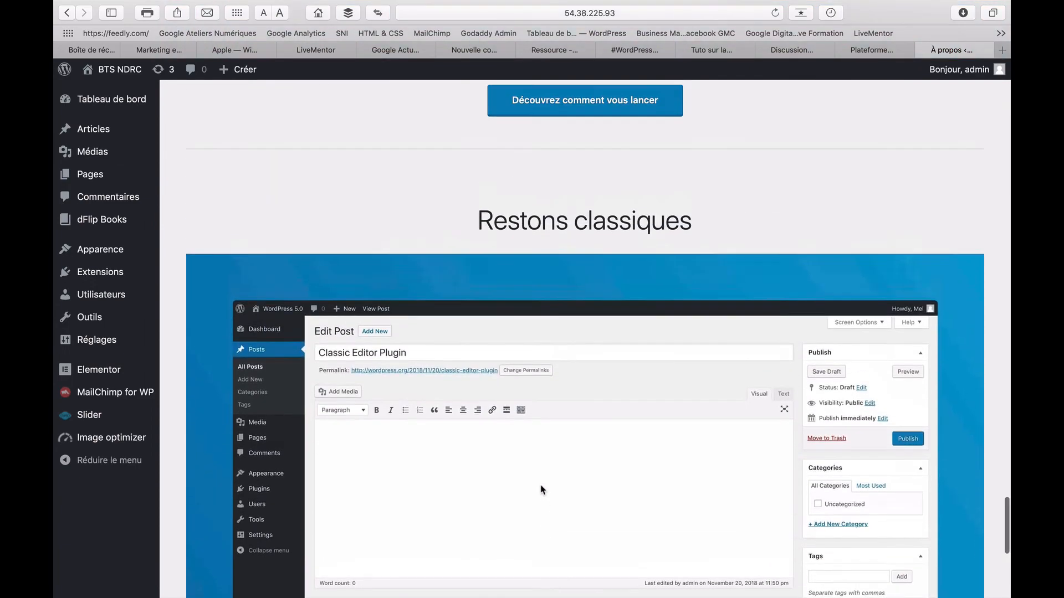
pyautogui.scroll(20, 540, 484)
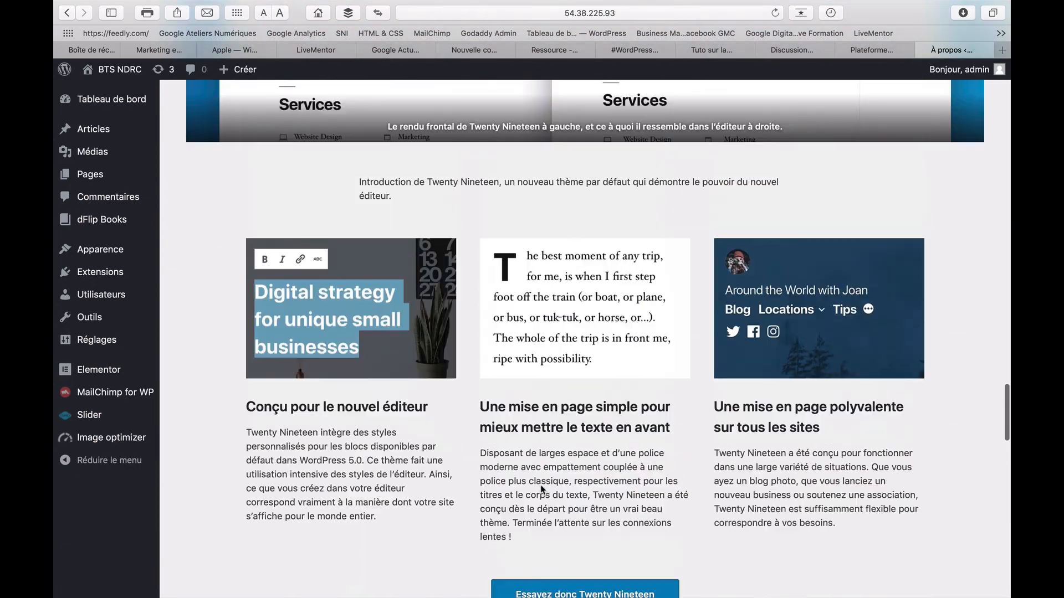
pyautogui.scroll(20, 541, 486)
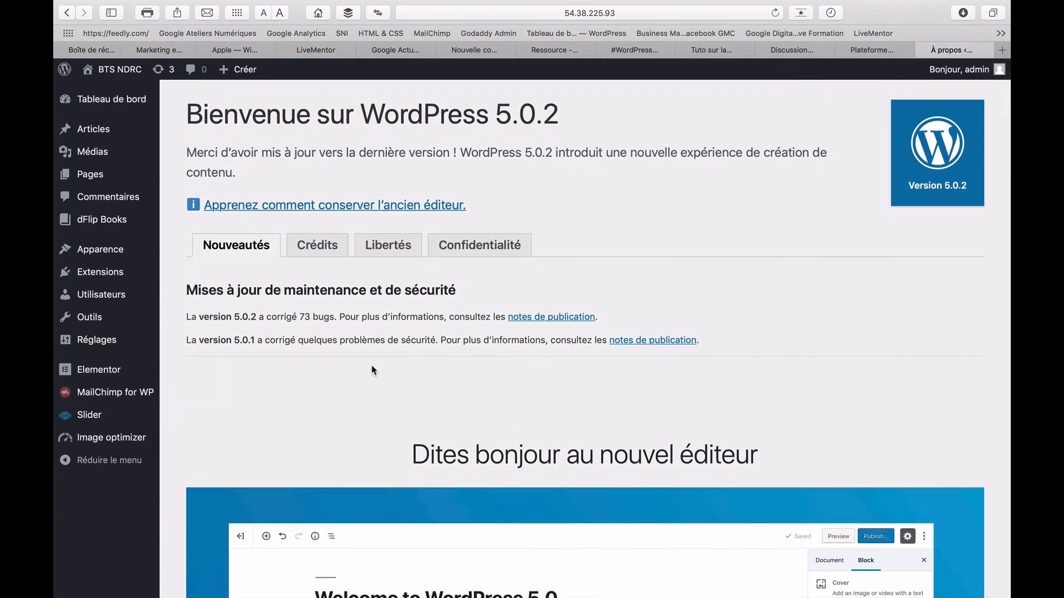
# Step: Create a new article, dismiss the block editor's welcome tip and select the article's title field
pyautogui.moveTo(245, 74)
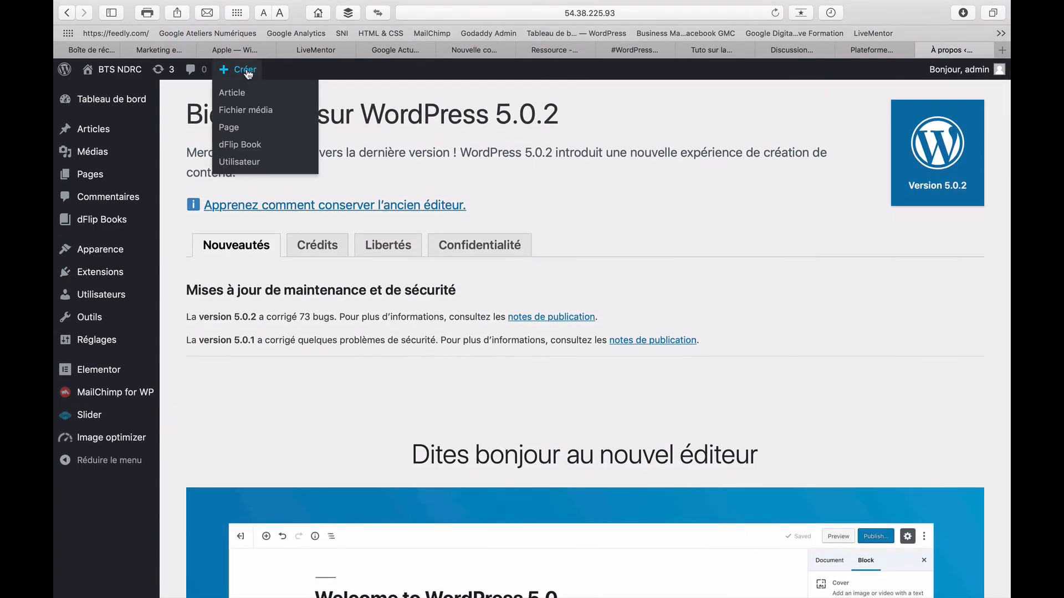
pyautogui.click(238, 93)
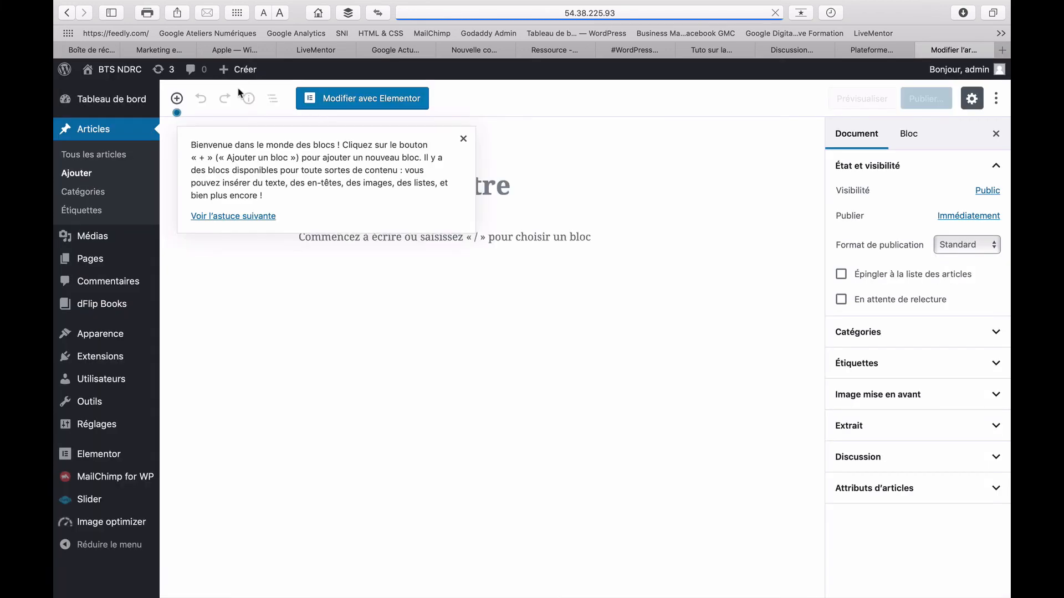
pyautogui.click(463, 143)
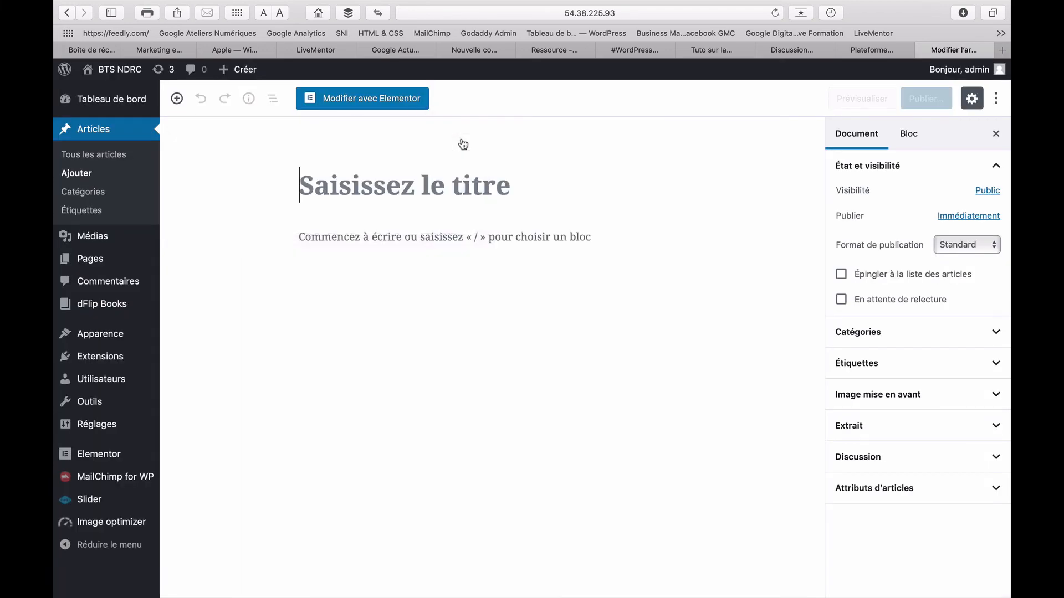
pyautogui.click(511, 159)
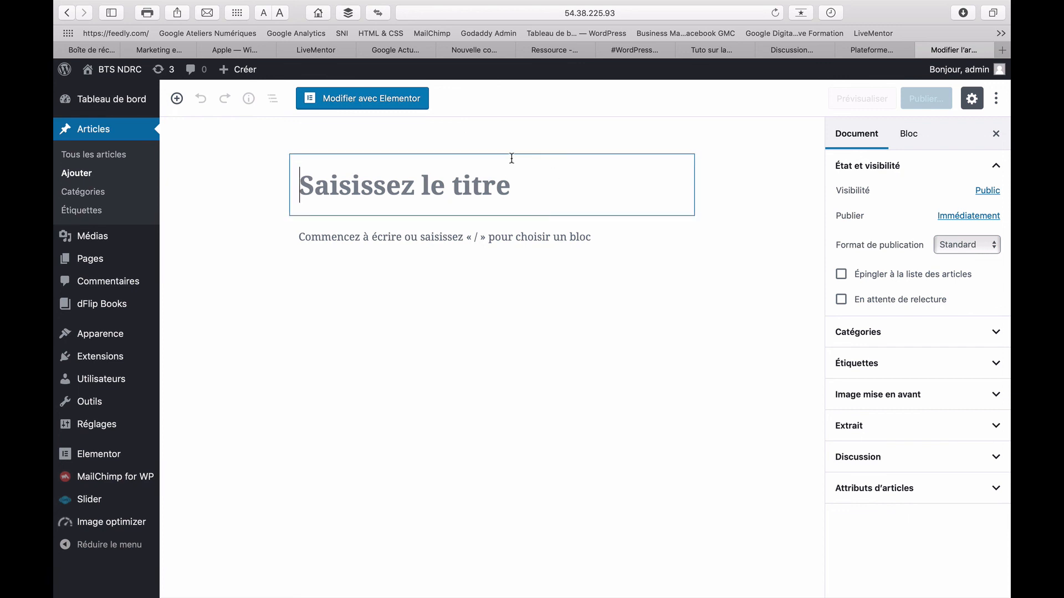